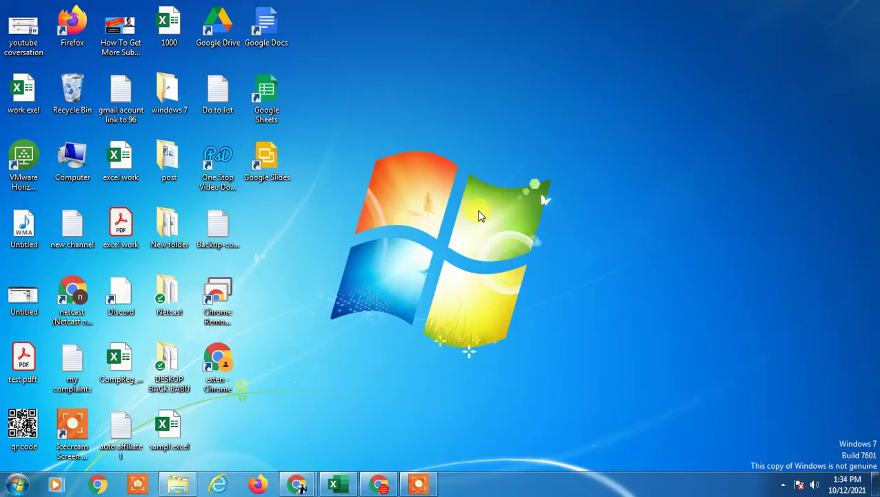
right_click(446, 15)
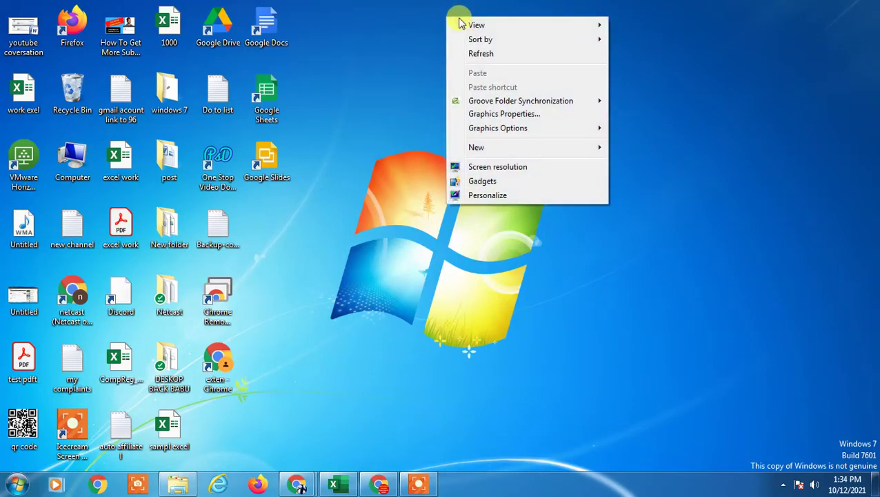
click(497, 54)
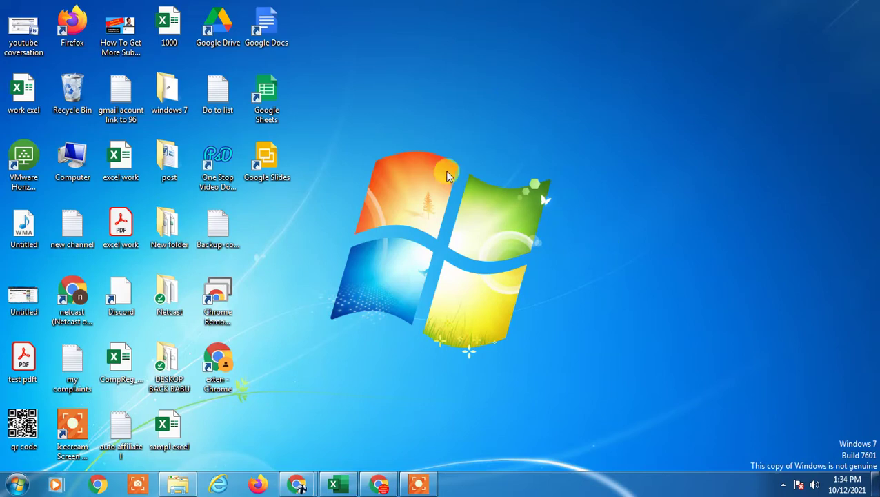
right_click(358, 43)
click(434, 76)
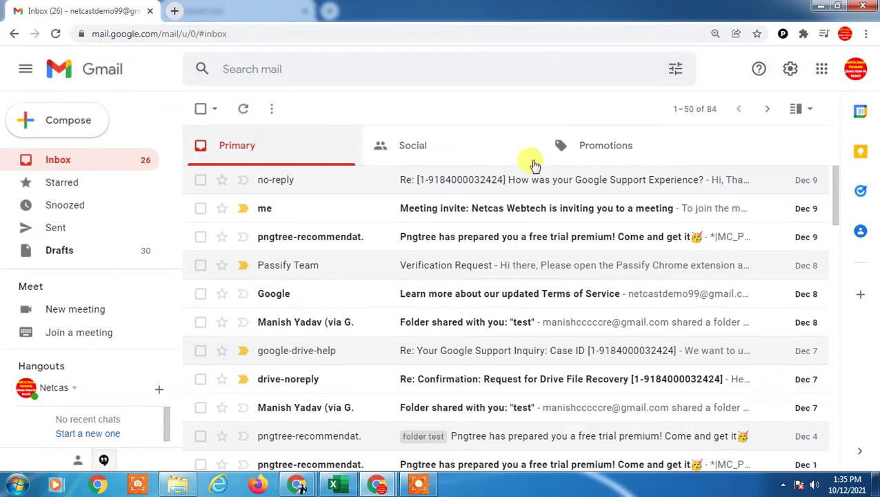
- Open Google Drive from the Gmail inbox and look through the contents of My Drive
click(822, 69)
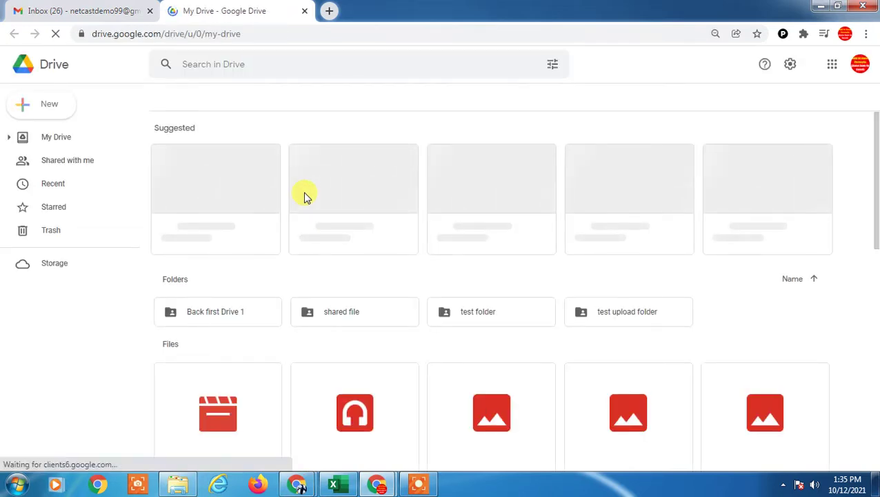
scroll(564, 147, down, 1)
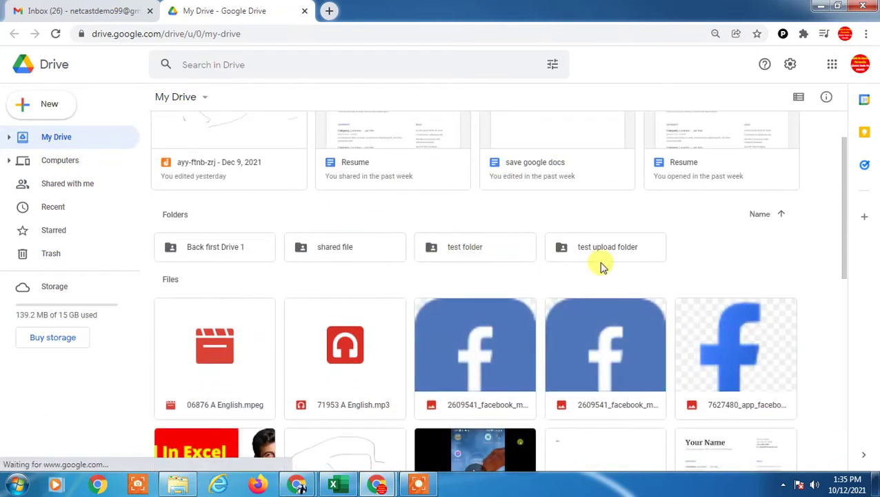
scroll(491, 265, down, 2)
scroll(491, 265, up, 3)
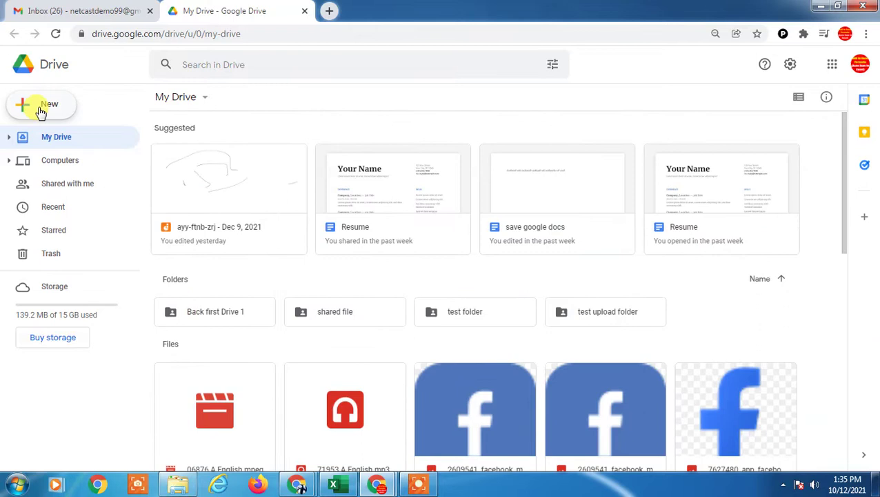
- Try to upload the folder "New folder (3)" from Downloads to My Drive and reload the page
click(41, 113)
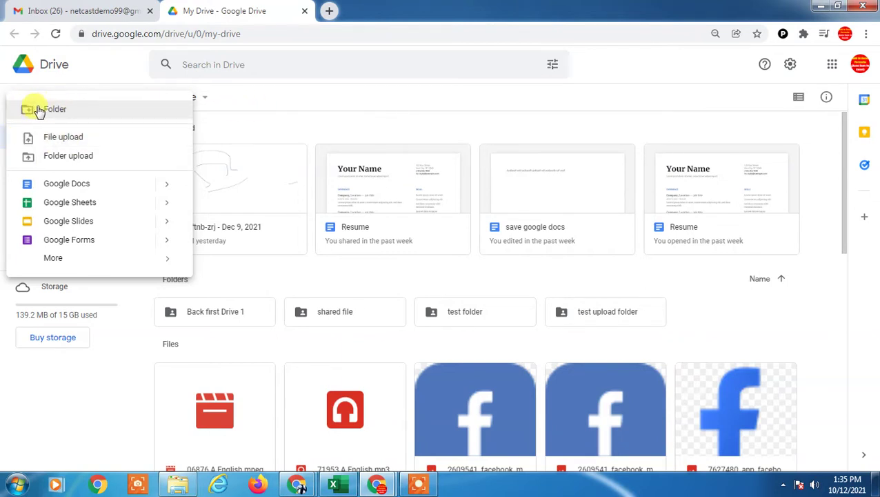
click(69, 158)
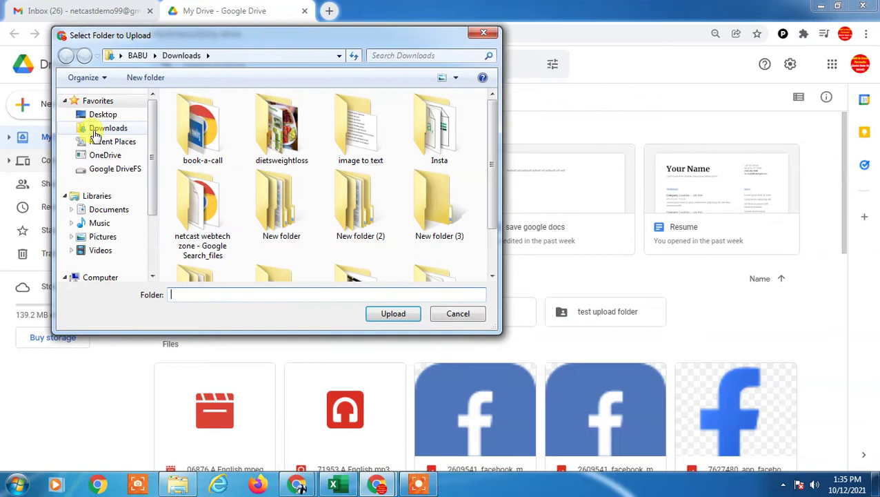
click(100, 129)
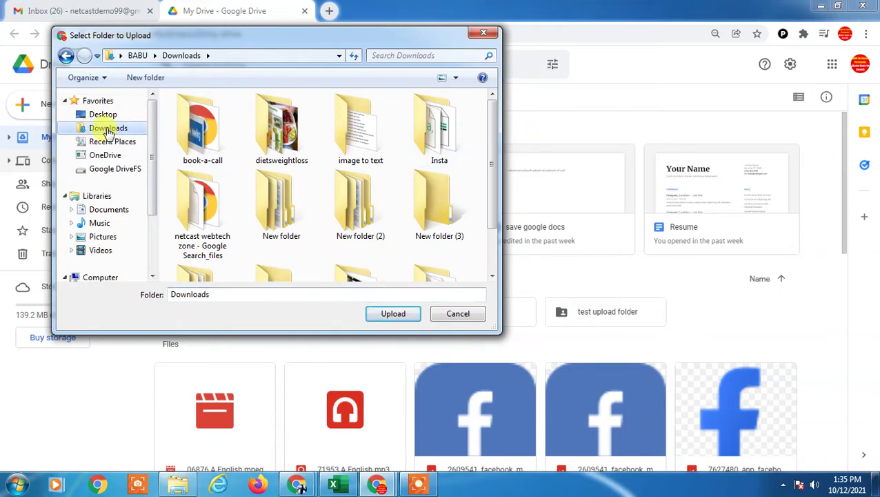
drag(496, 131, 509, 215)
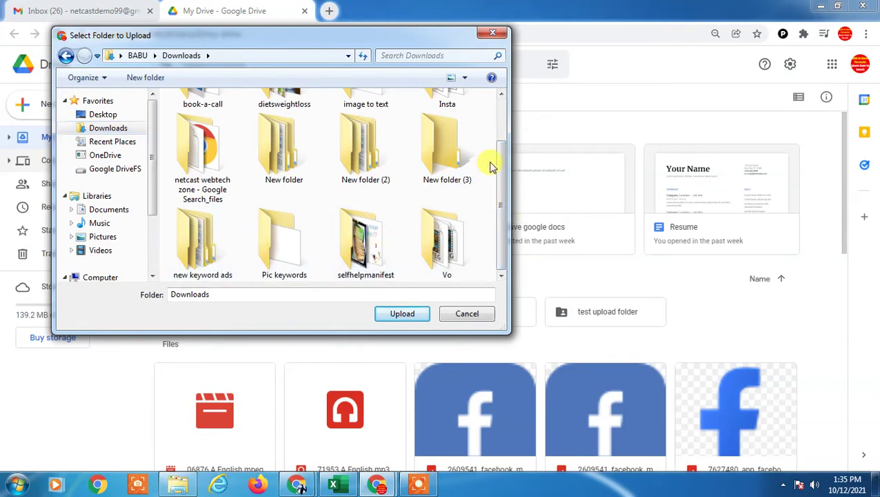
click(460, 153)
scroll(499, 197, up, 1)
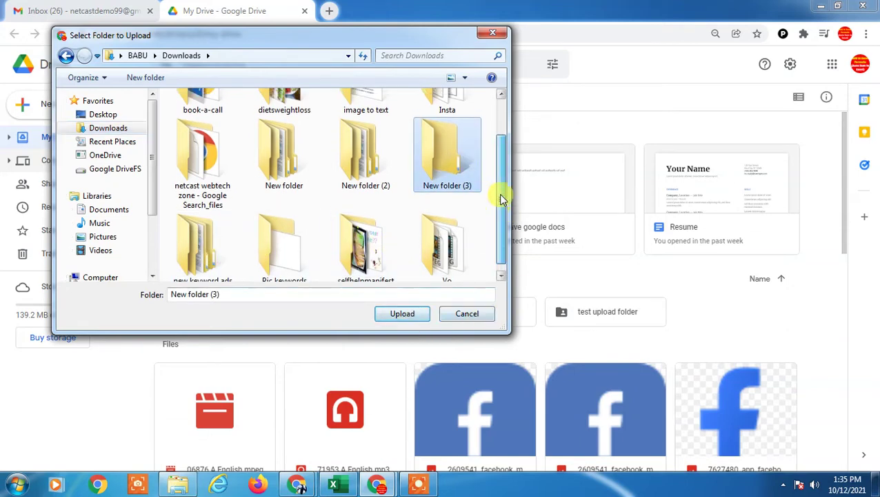
click(395, 314)
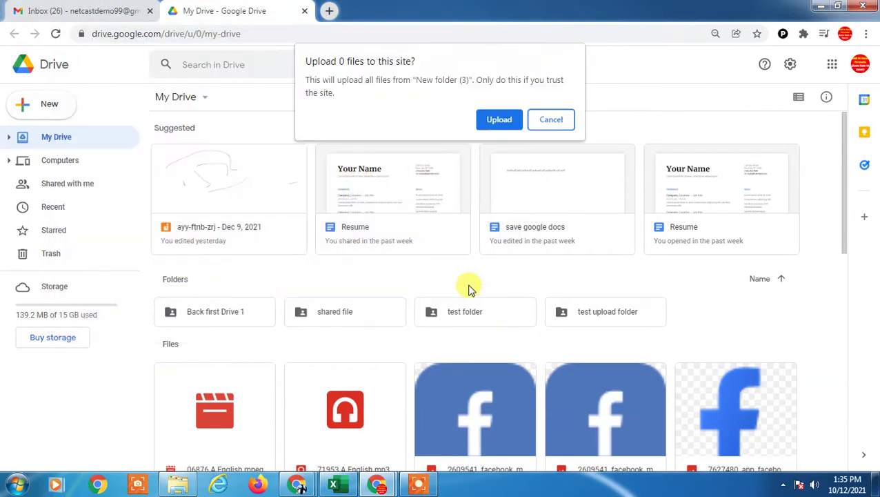
click(507, 122)
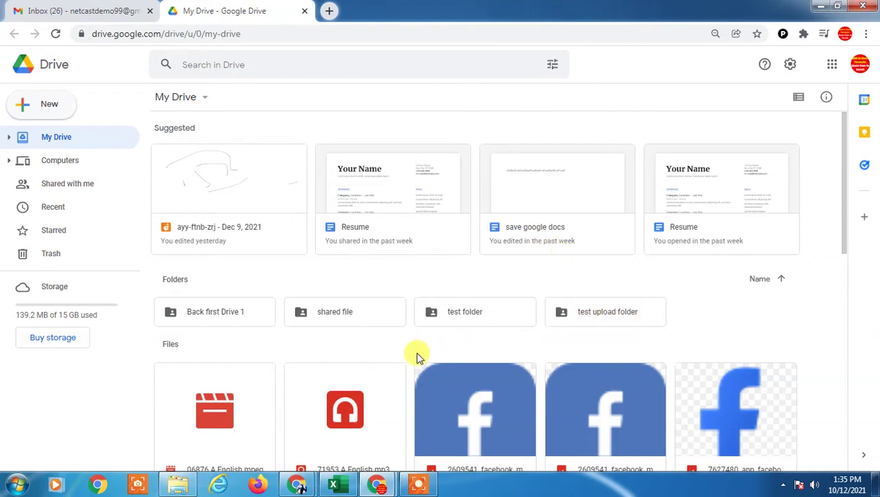
click(57, 34)
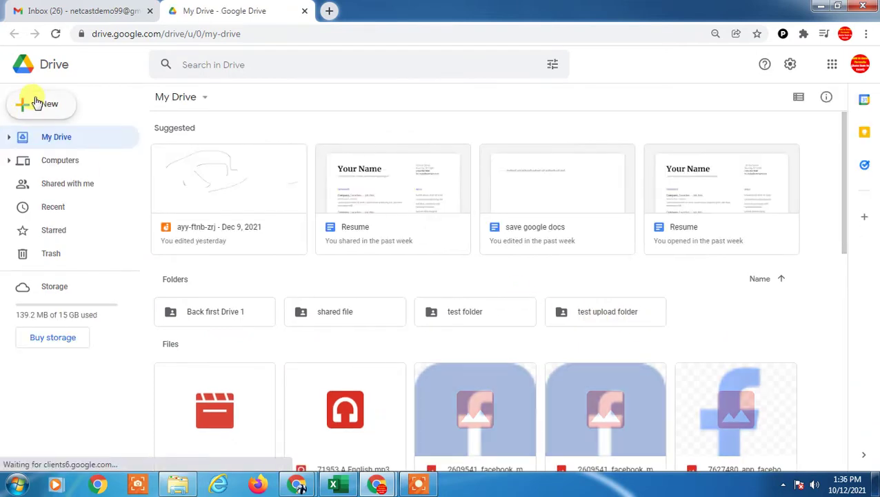
- Upload the folder "image to text" from Downloads to My Drive
click(43, 104)
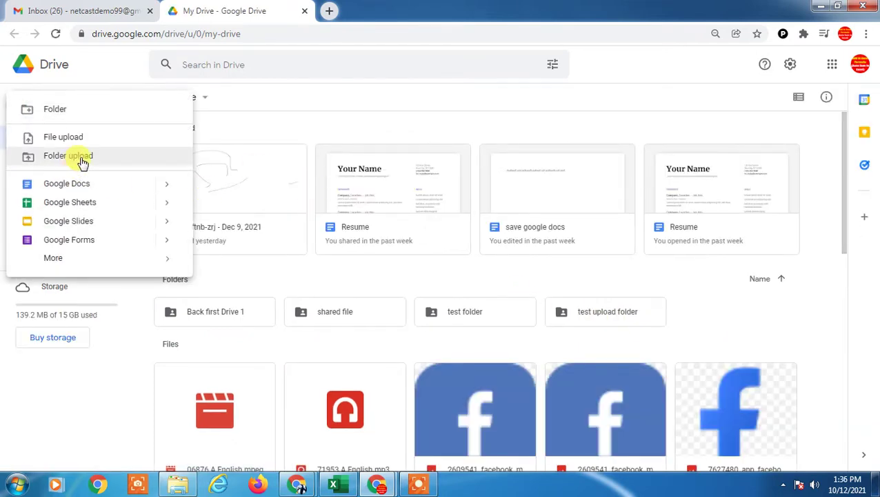
click(80, 158)
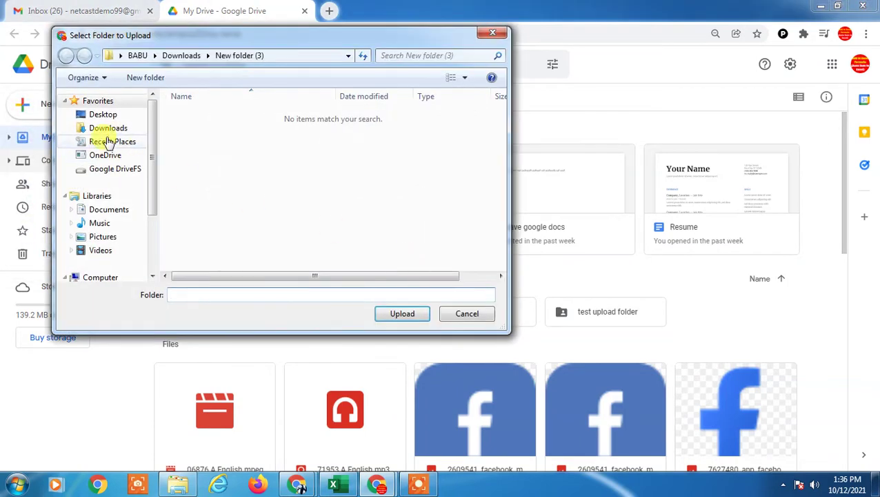
click(104, 131)
click(376, 138)
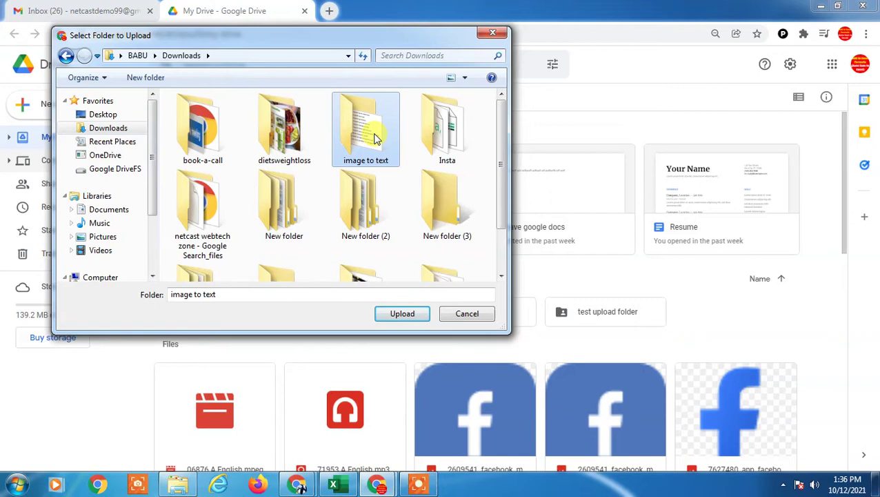
click(400, 314)
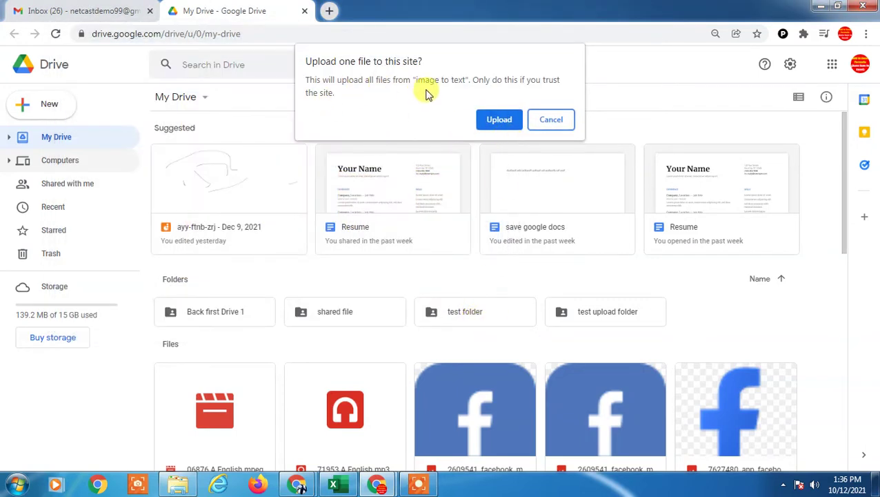
click(512, 129)
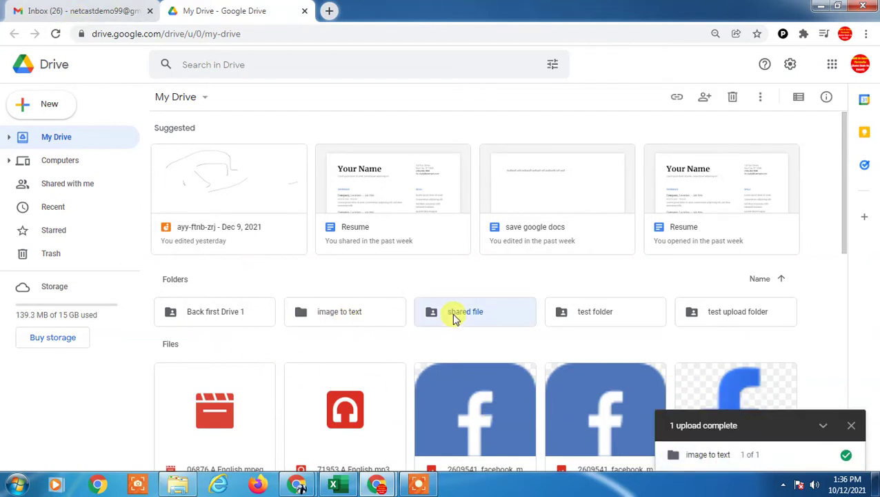
- Examine the folders in My Drive, including the uploaded "image to text" folder
click(347, 317)
click(718, 320)
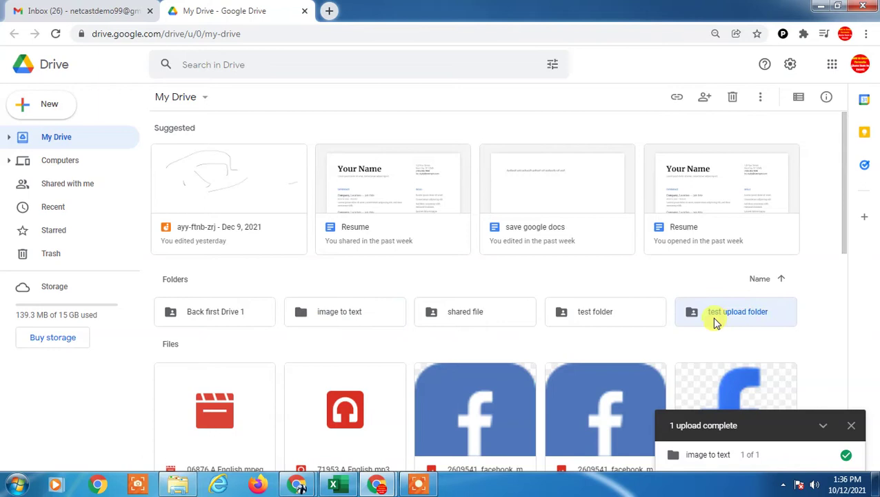
click(376, 319)
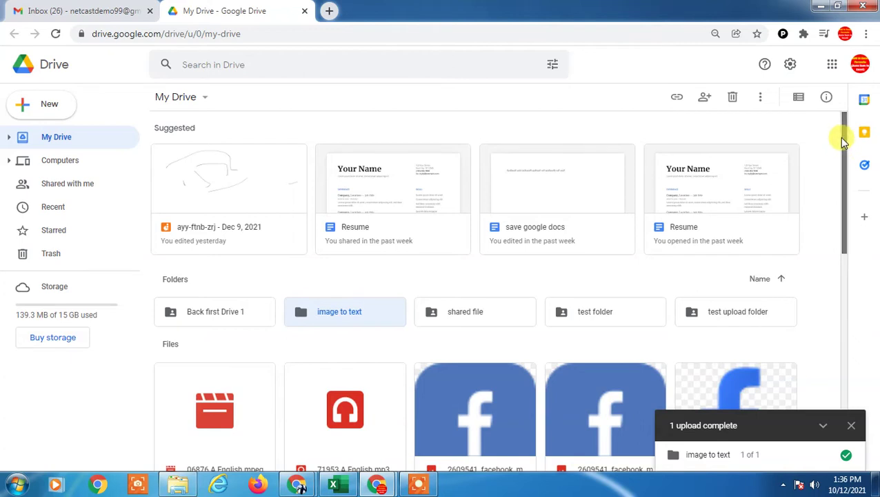
scroll(847, 156, down, 2)
scroll(382, 321, up, 2)
scroll(439, 355, down, 1)
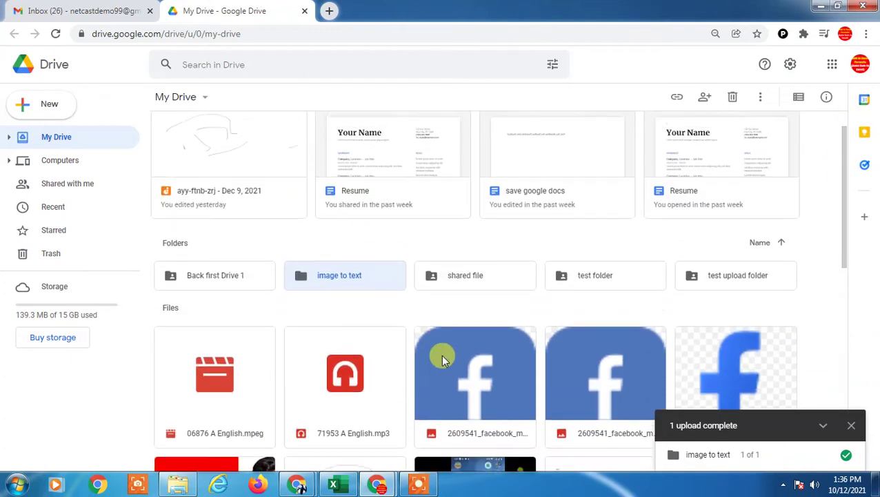
scroll(469, 338, up, 1)
- Open the sharing settings of the "test folder" in My Drive
click(499, 315)
right_click(581, 311)
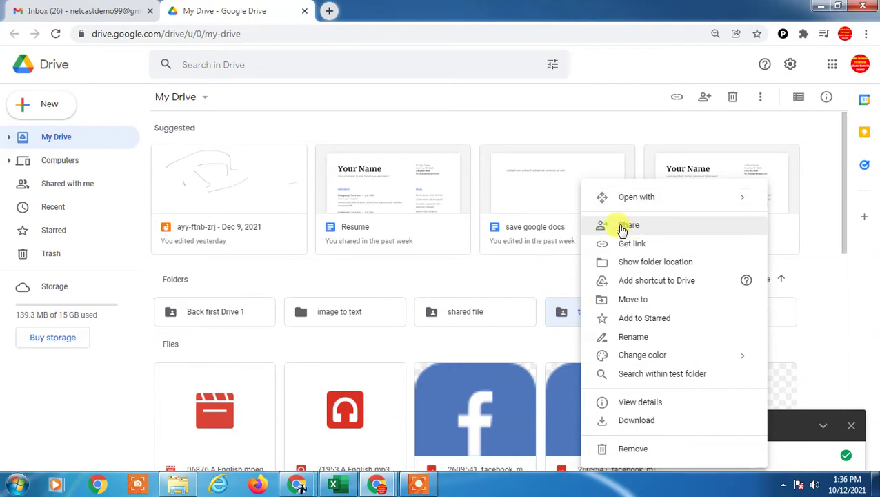
click(625, 225)
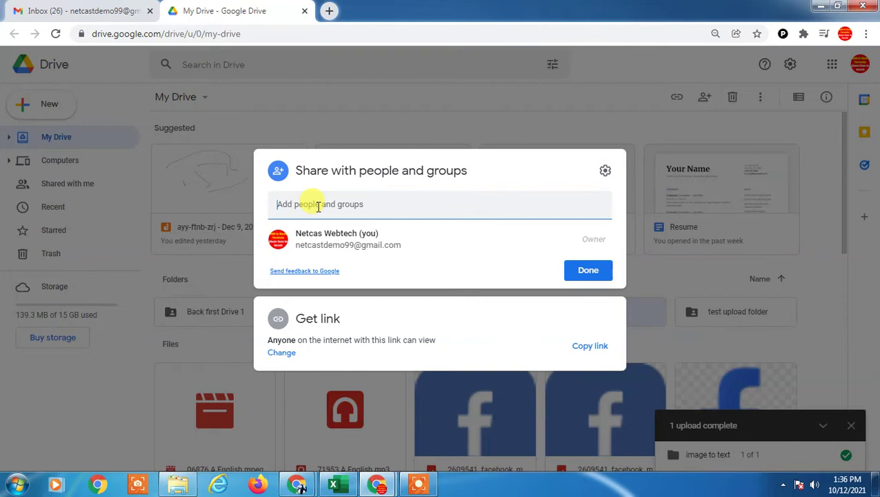
- Add two of the suggested contacts as recipients for sharing the "test folder"
click(335, 207)
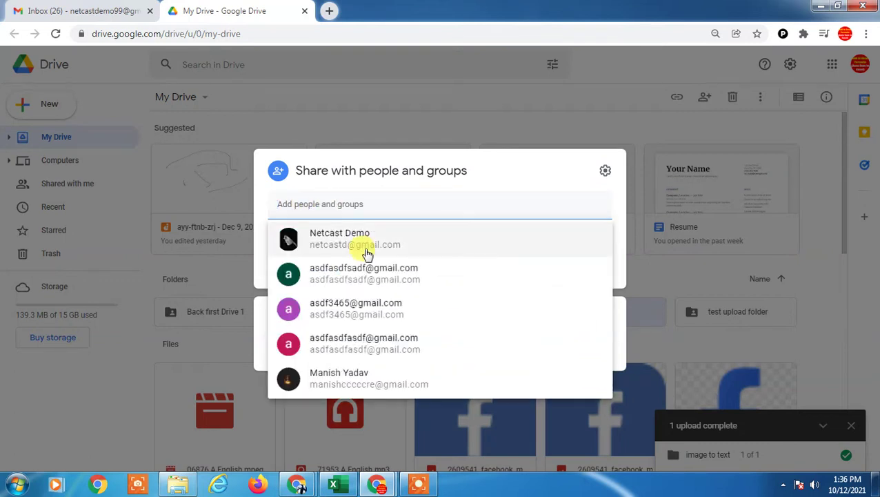
click(350, 275)
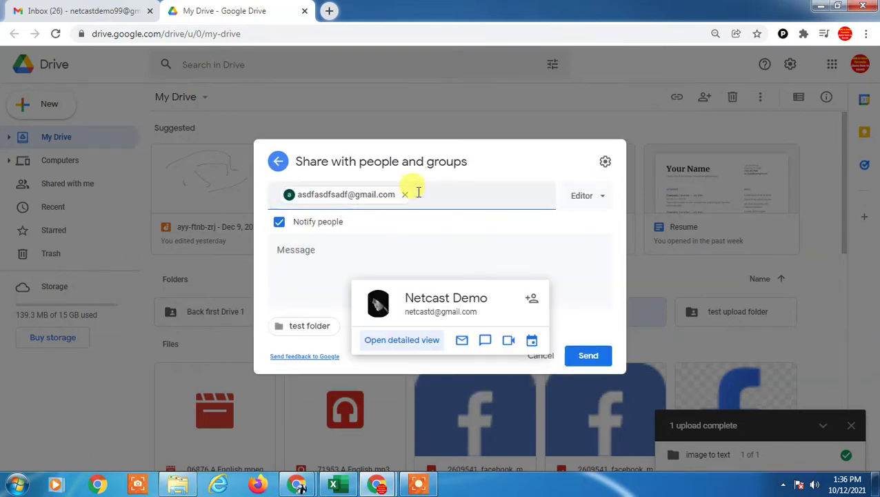
click(418, 193)
click(377, 270)
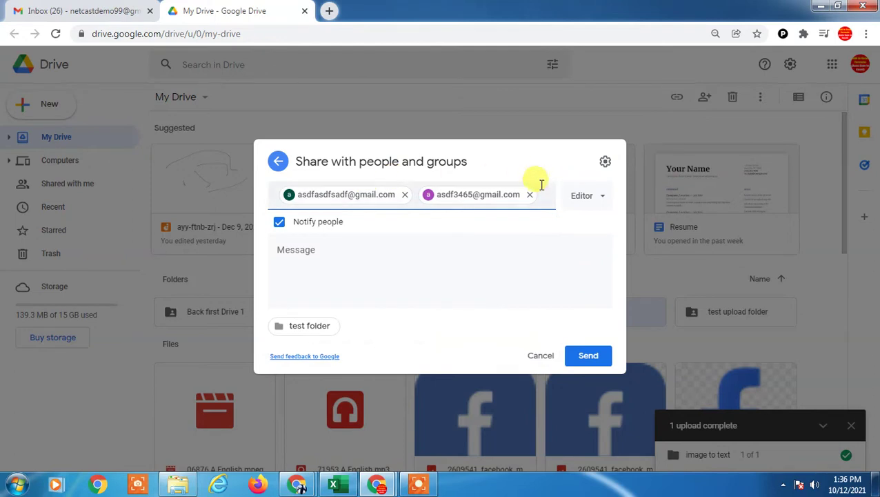
- Try the Viewer and Editor permission levels for the recipients, settling on Viewer
click(607, 200)
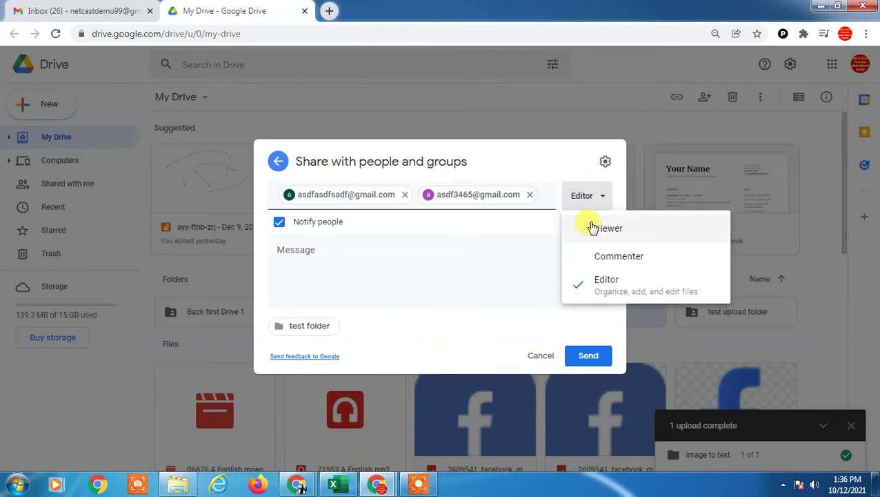
click(588, 228)
click(599, 198)
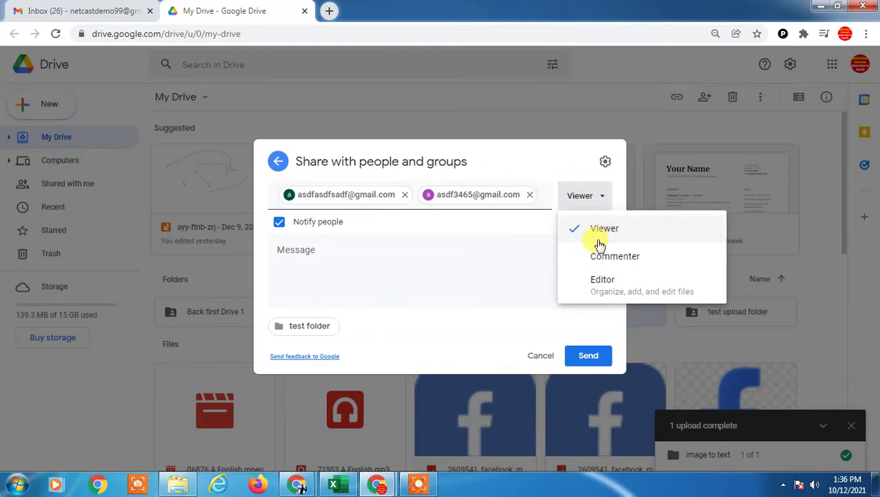
click(600, 280)
click(593, 200)
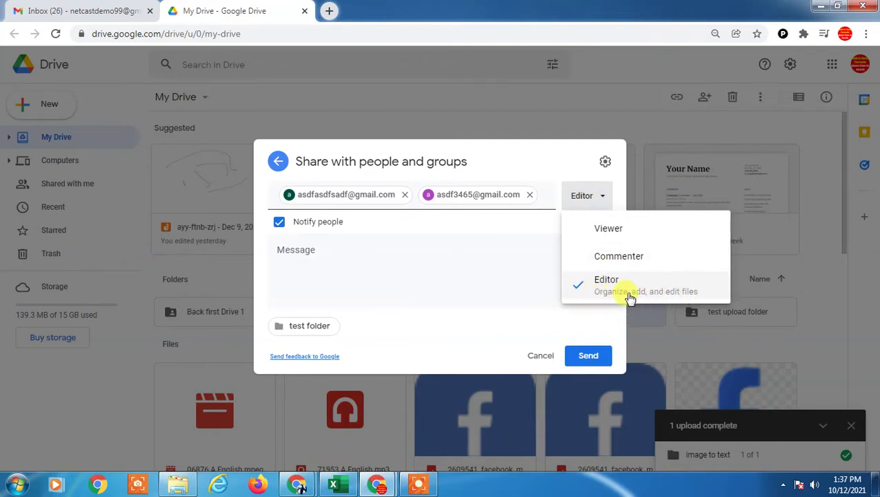
click(601, 196)
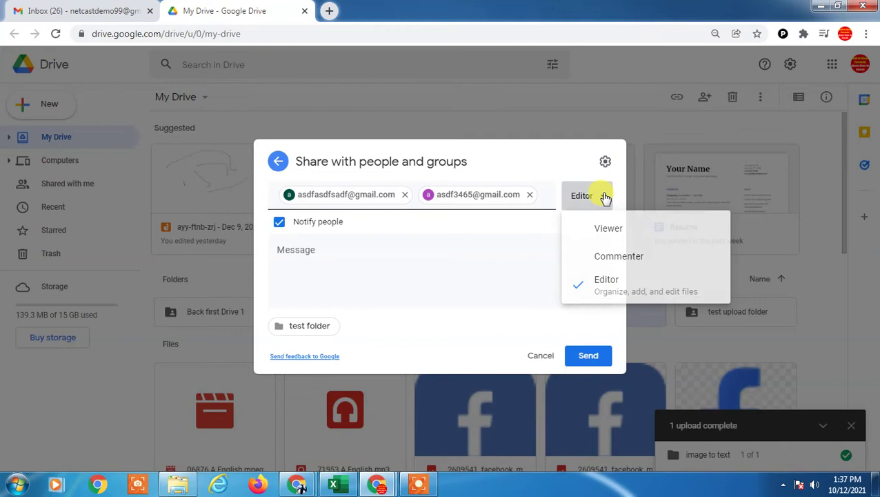
click(603, 197)
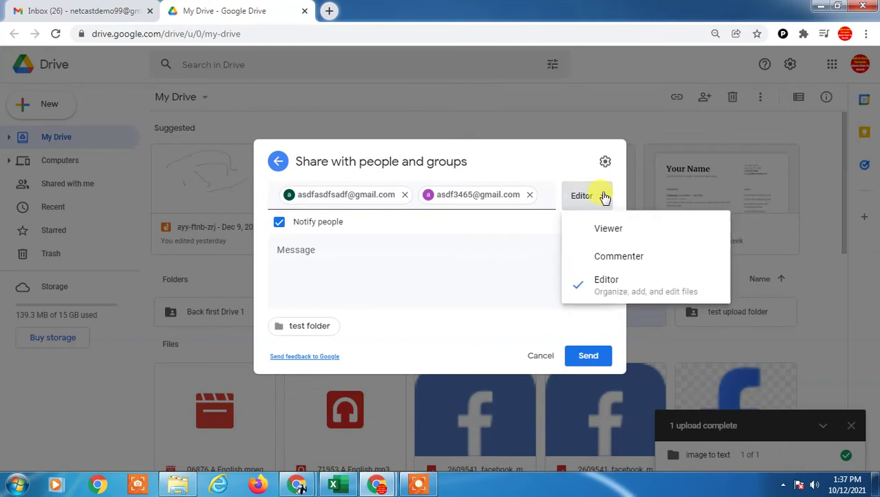
click(644, 234)
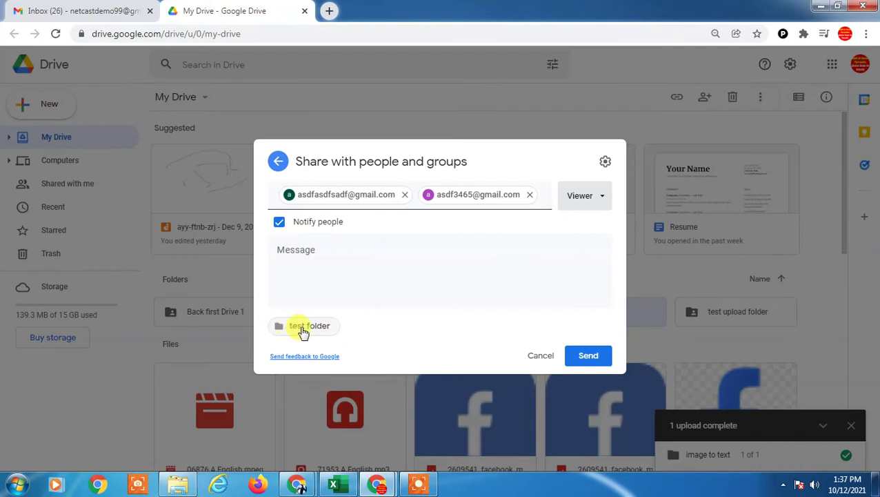
- Enter the message "sdfsdf" for the recipients and cancel the share invitation
click(340, 248)
text(sdfsdf)
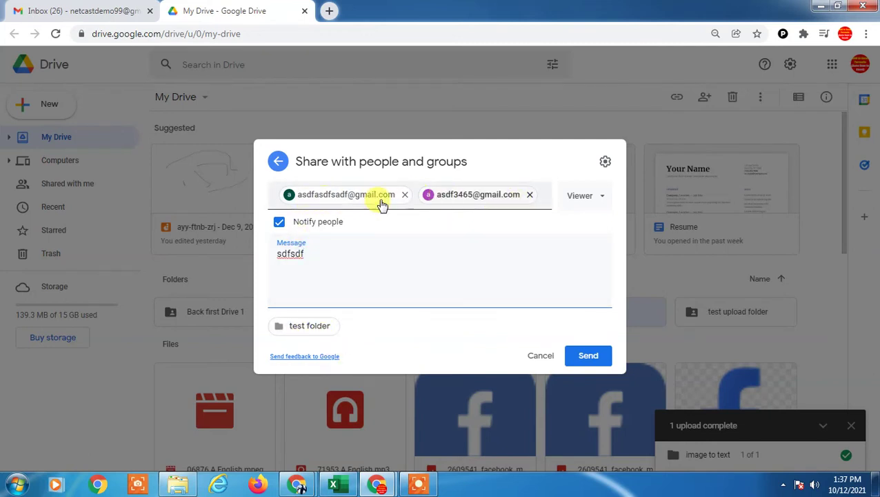
click(542, 356)
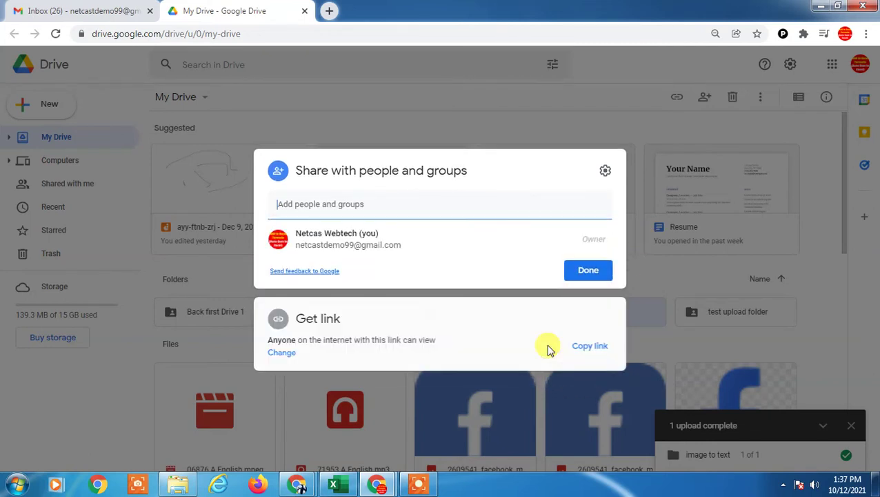
- Open the link settings of the "test folder" in My Drive and set its link access to Restricted
click(615, 95)
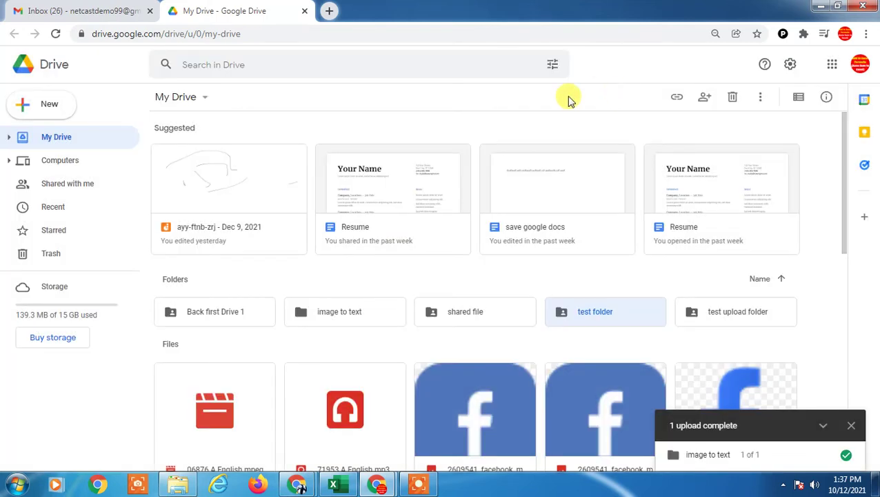
right_click(466, 315)
click(674, 269)
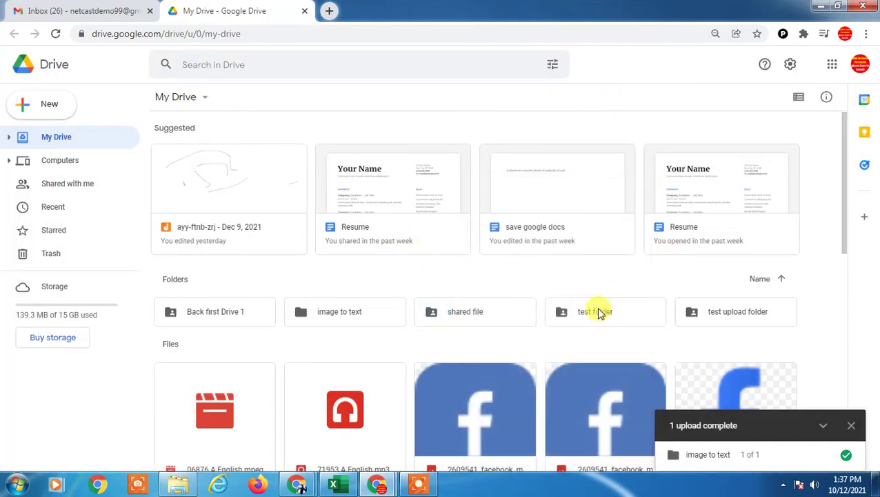
right_click(598, 314)
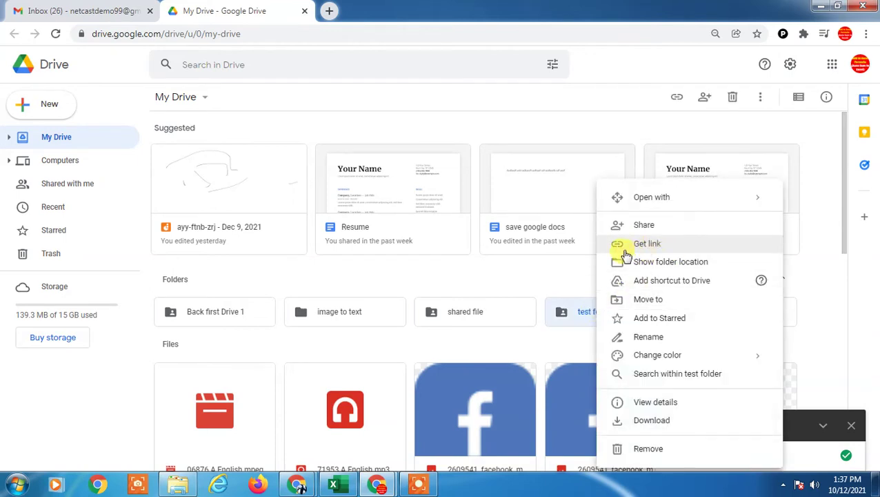
click(652, 247)
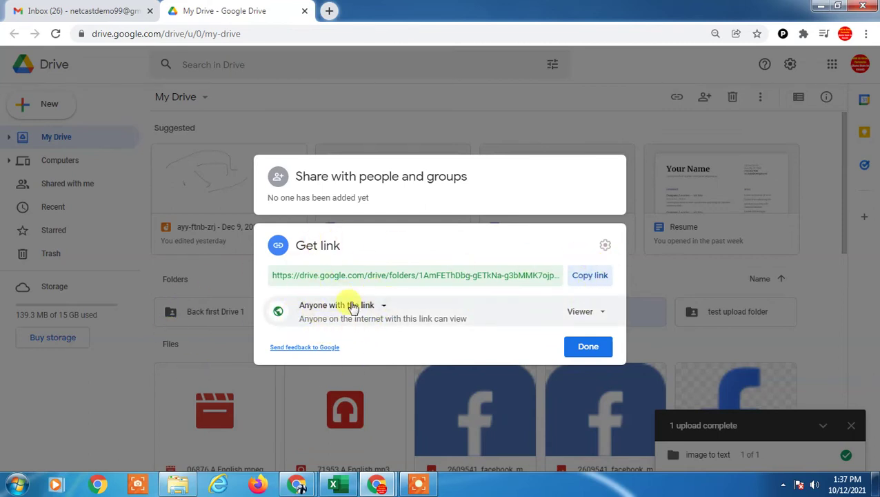
click(379, 305)
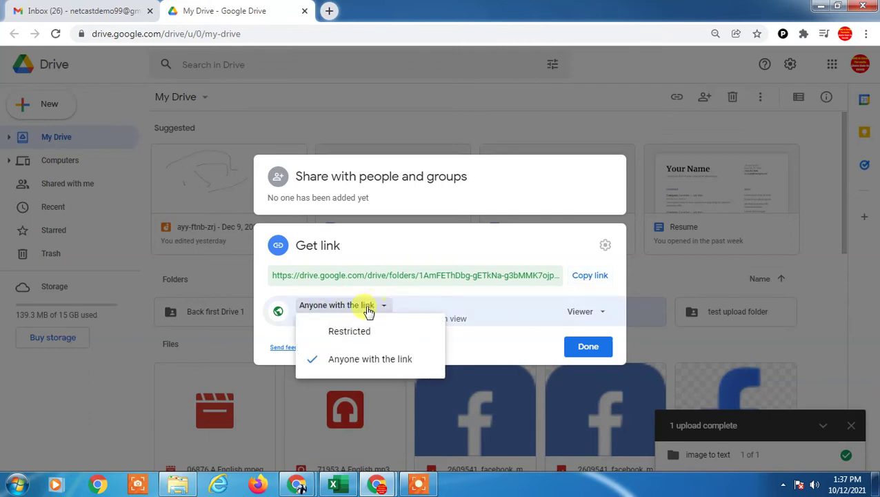
click(331, 334)
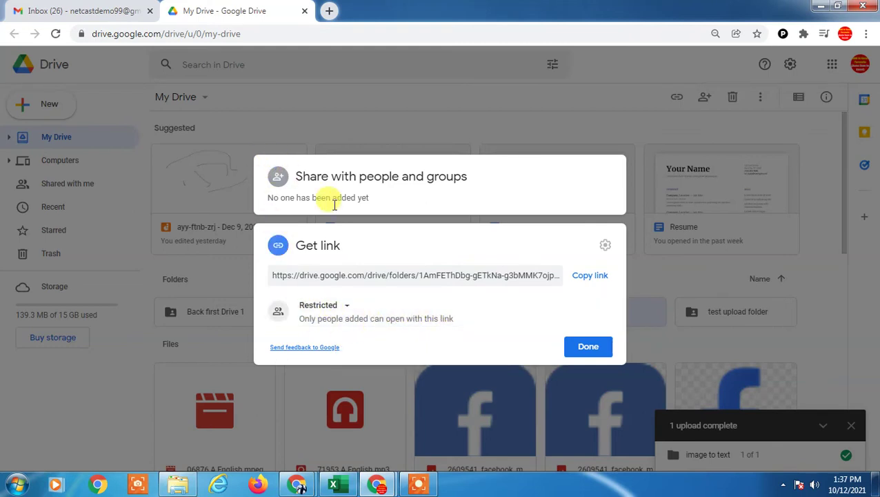
- Add the first two suggested contacts as recipients for the "test folder" and cancel the invitation
click(294, 177)
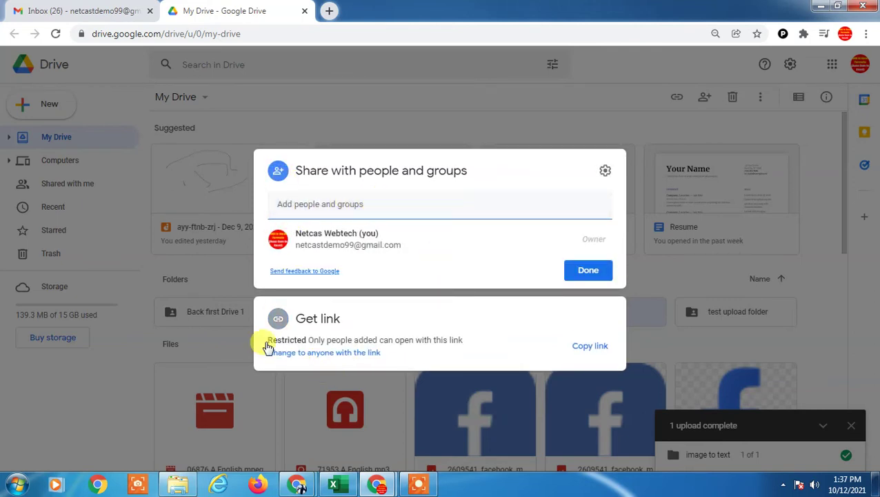
click(293, 204)
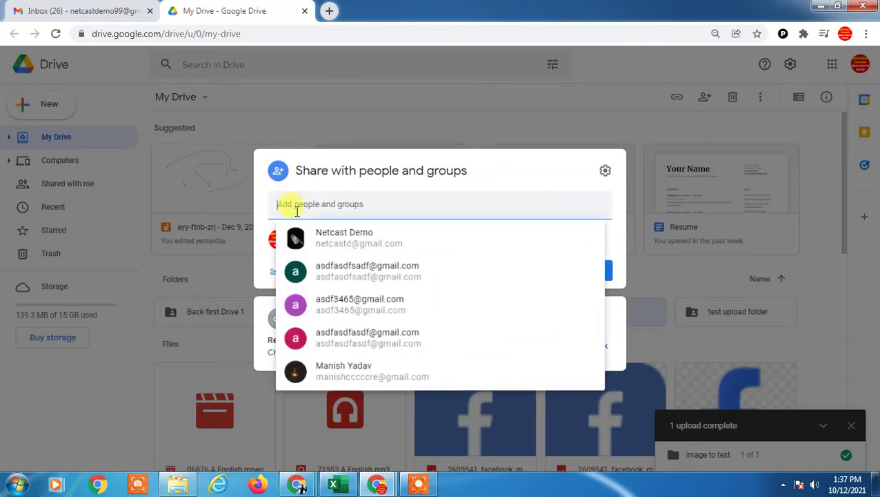
click(373, 250)
click(417, 194)
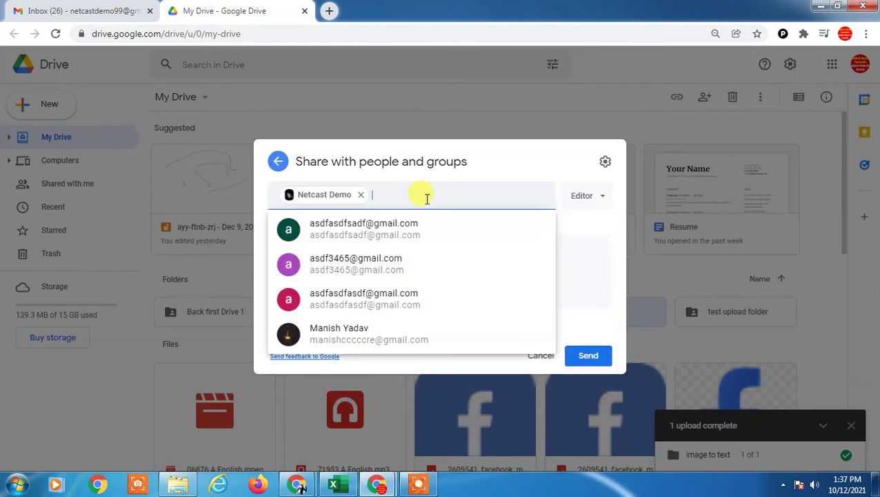
click(433, 234)
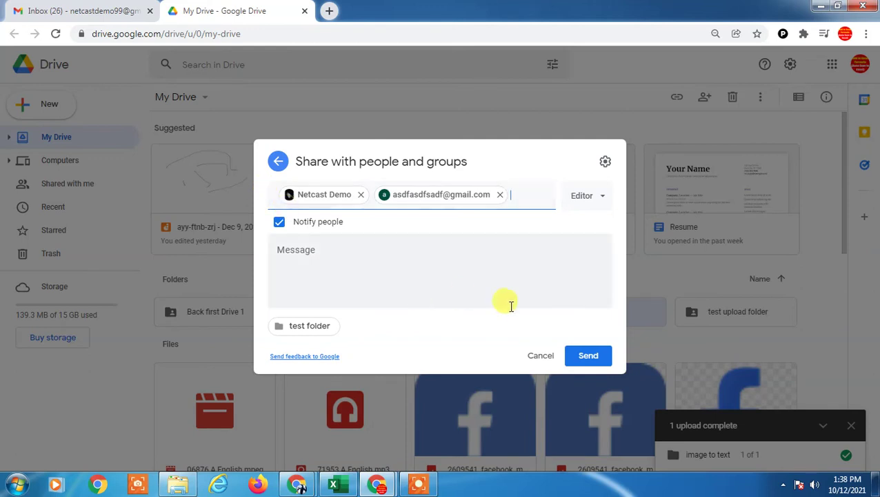
click(573, 304)
click(542, 356)
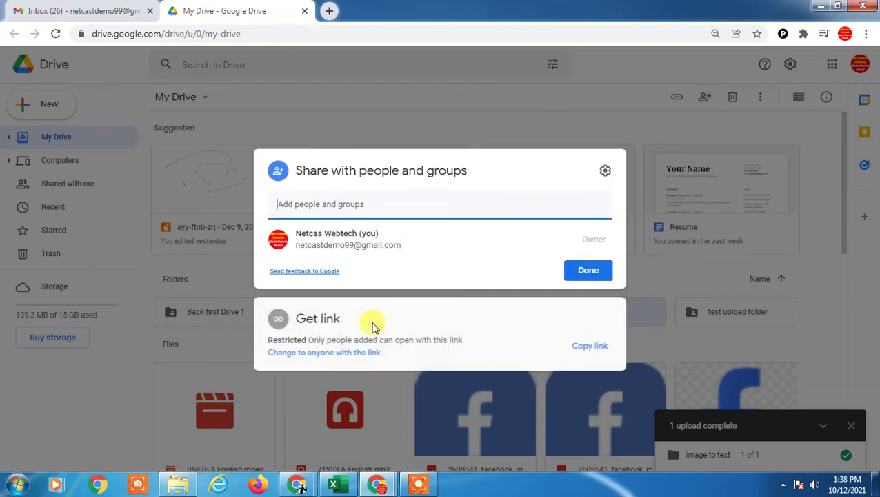
- Add only the first suggested contact as a recipient for the "test folder" and discard the invitation
click(350, 207)
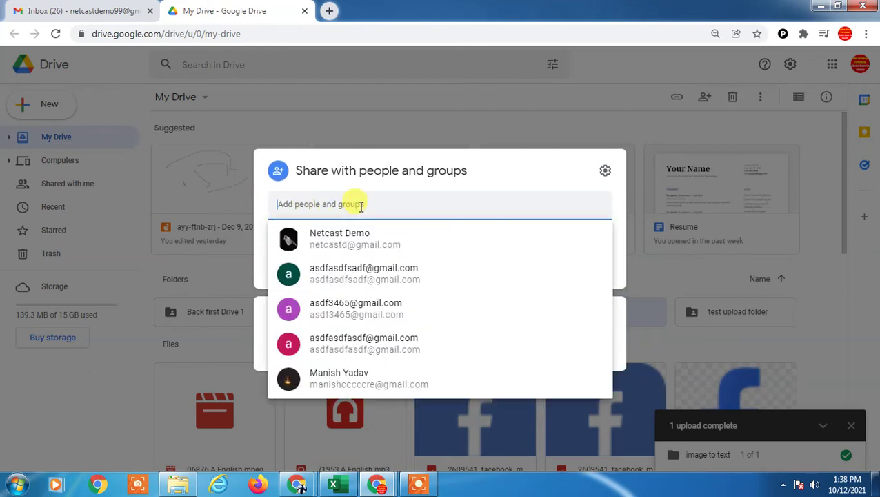
click(334, 243)
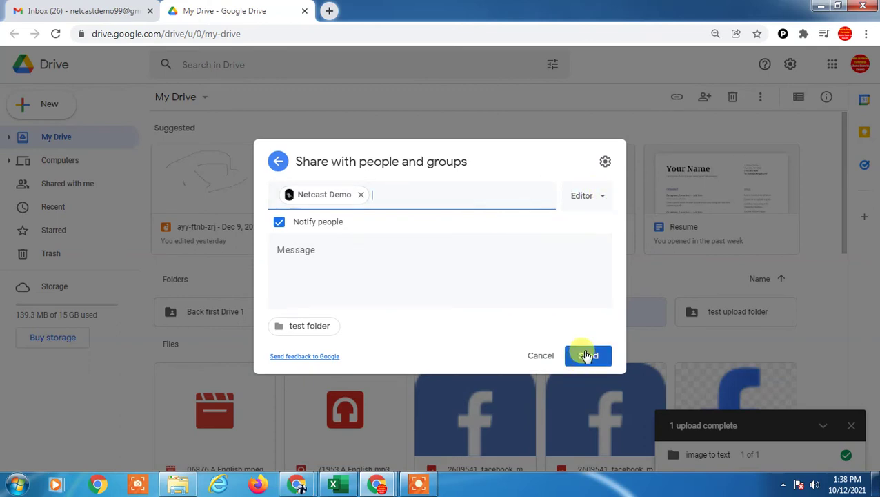
click(517, 356)
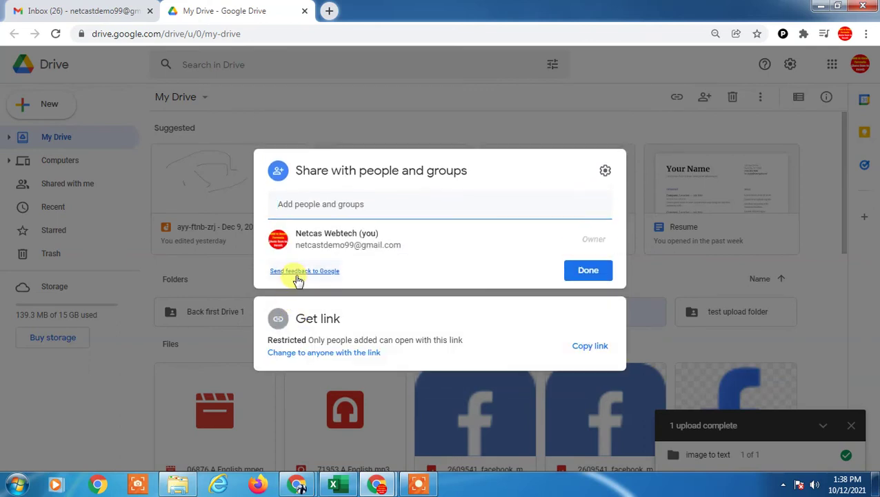
- Change the folder's link access to Anyone with the link and review the role options, keeping Viewer
click(341, 353)
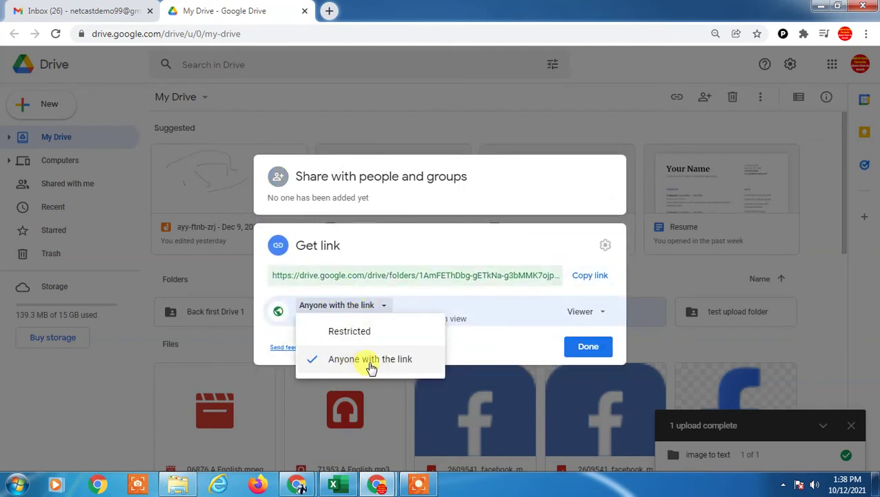
click(414, 363)
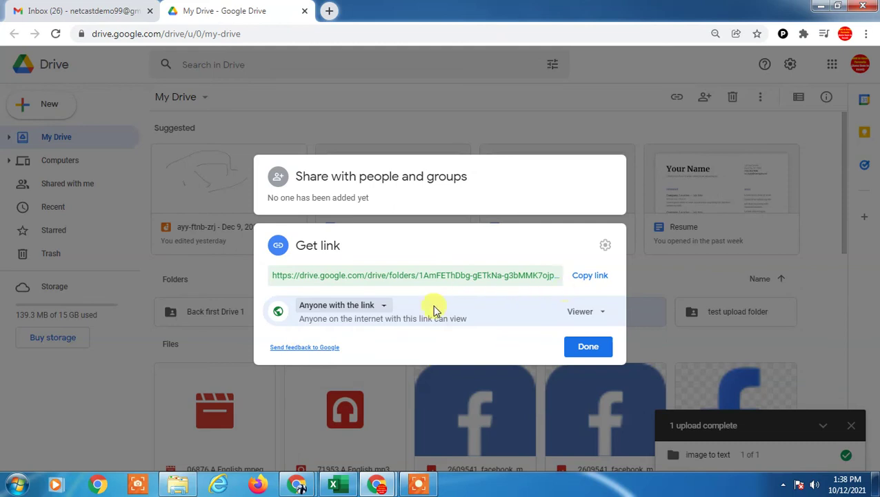
click(604, 314)
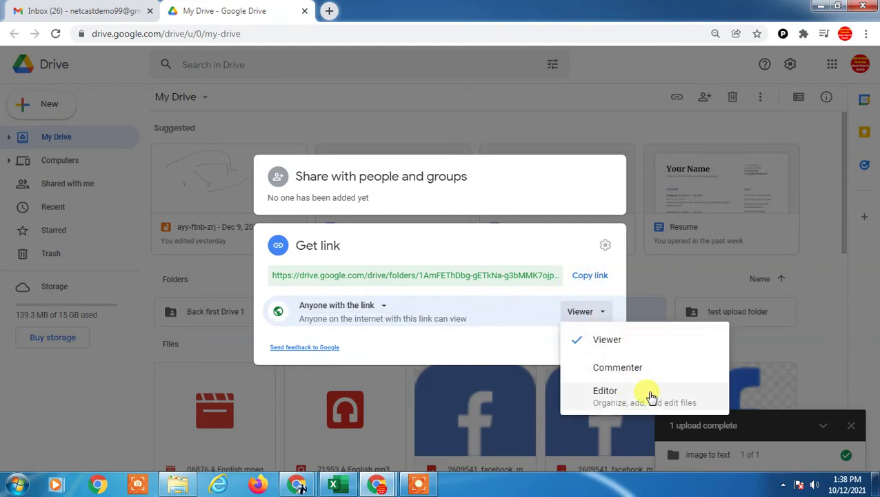
click(452, 355)
- Copy the link of the "test folder", close its sharing settings and show the Windows desktop
click(583, 278)
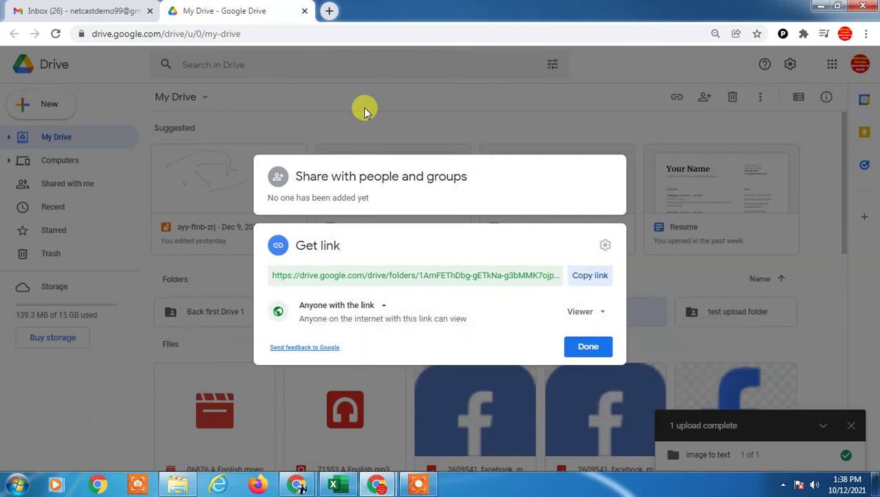
click(121, 72)
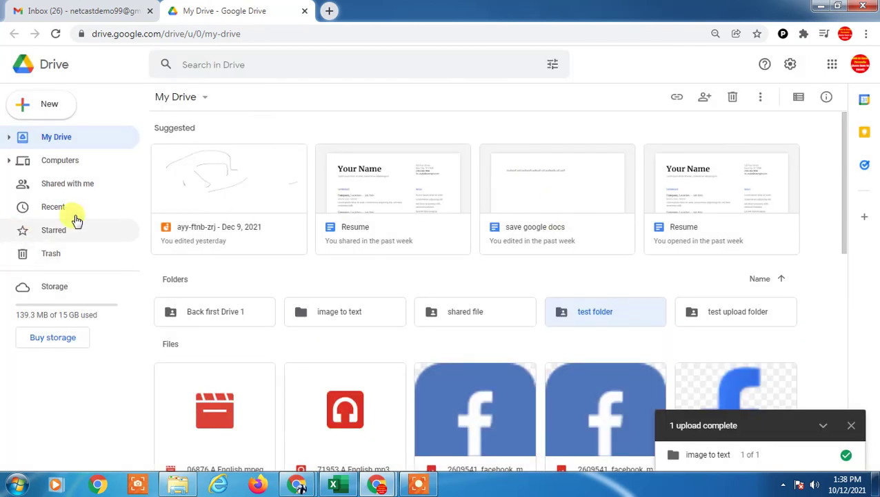
key(super+d)
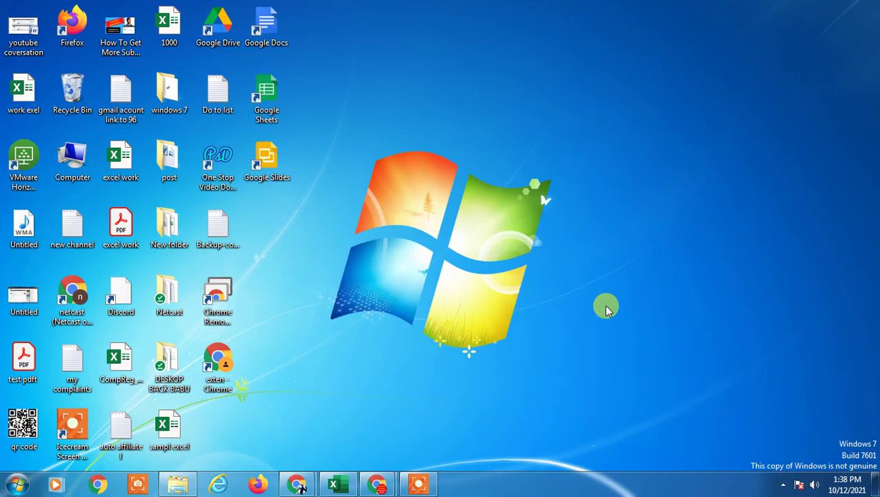